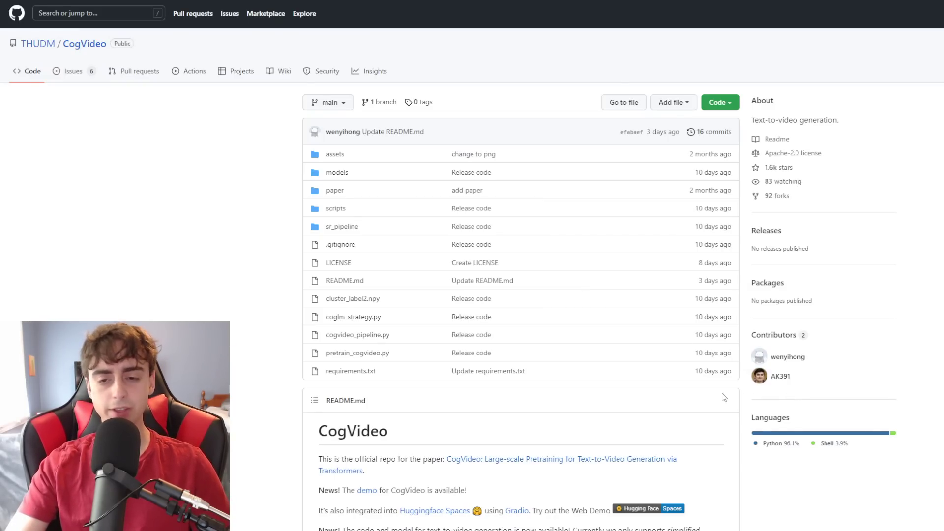
Watch the README's CogVideo_samples.mp4 grid of generated clips in full screen.
{"action": "scroll", "coordinate": [724, 397], "scroll_direction": "down", "scroll_amount": 9}
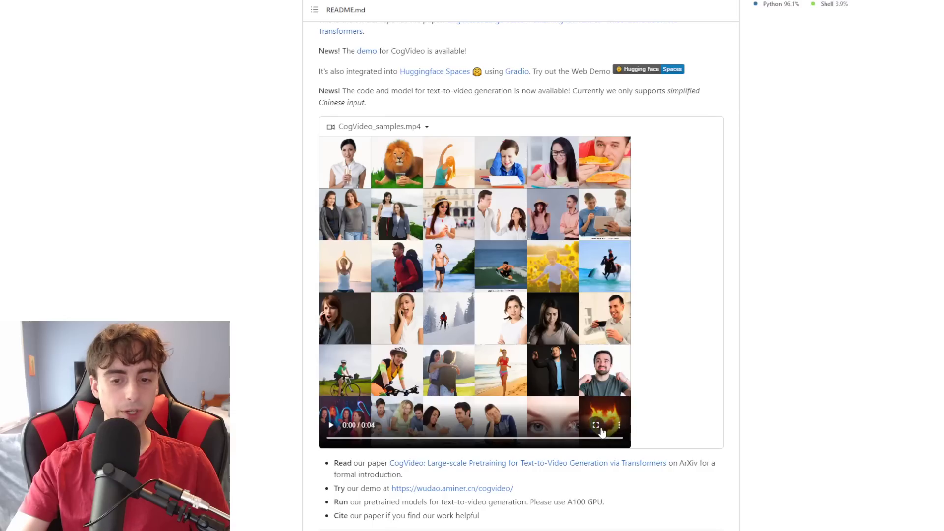
{"action": "left_click", "coordinate": [596, 425]}
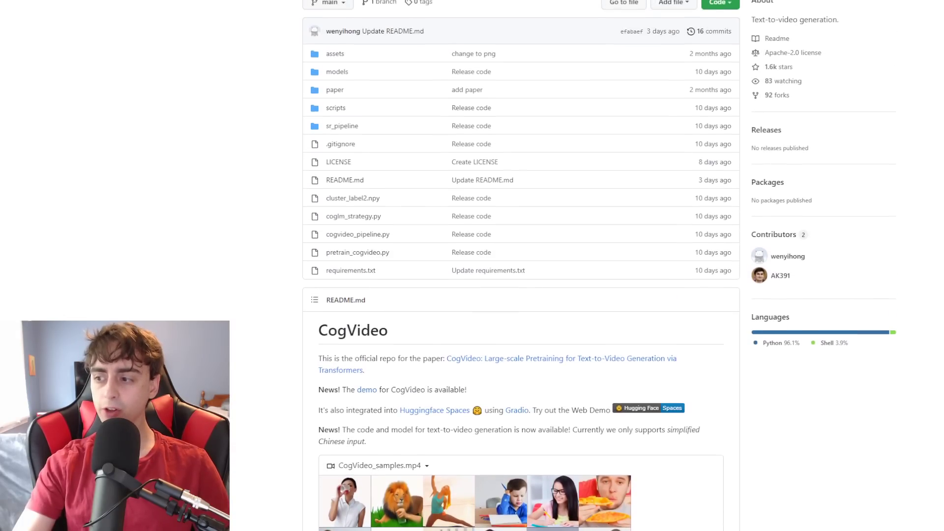
{"action": "scroll", "coordinate": [521, 266], "scroll_direction": "up", "scroll_amount": 2}
Scroll further through the CogVideo README.
{"action": "scroll", "coordinate": [521, 266], "scroll_direction": "down", "scroll_amount": 7}
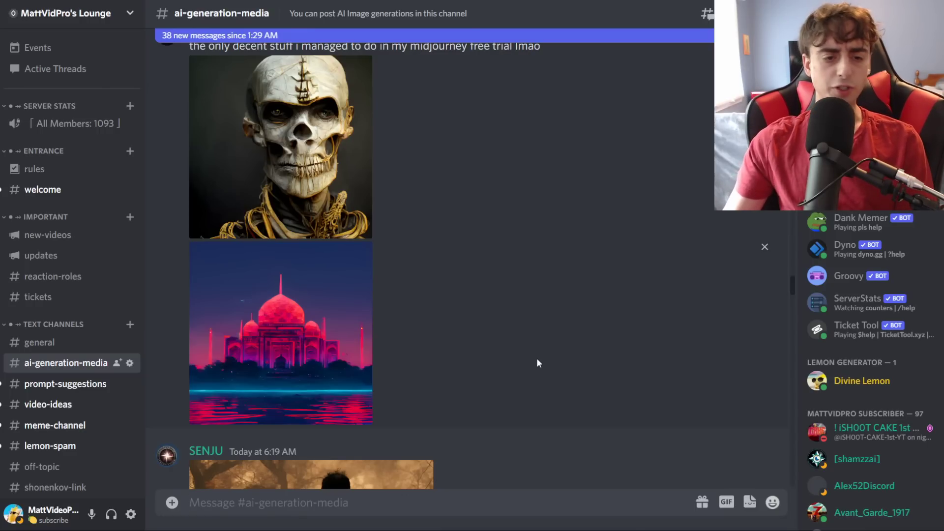
Preview the skull image, then browse #video-ideas and view the food-images screenshot.
{"action": "left_click", "coordinate": [292, 189]}
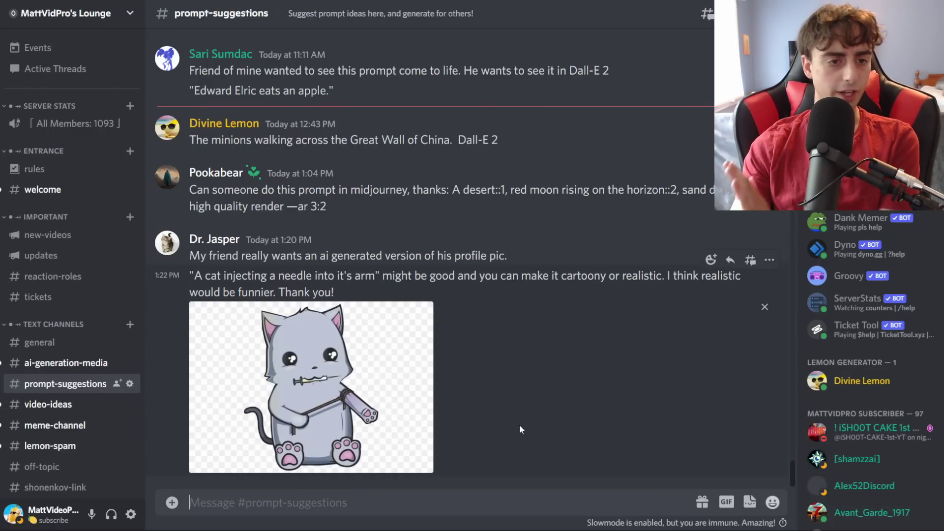
{"action": "key", "text": "alt+Down"}
{"action": "scroll", "coordinate": [366, 412], "scroll_direction": "up", "scroll_amount": 15}
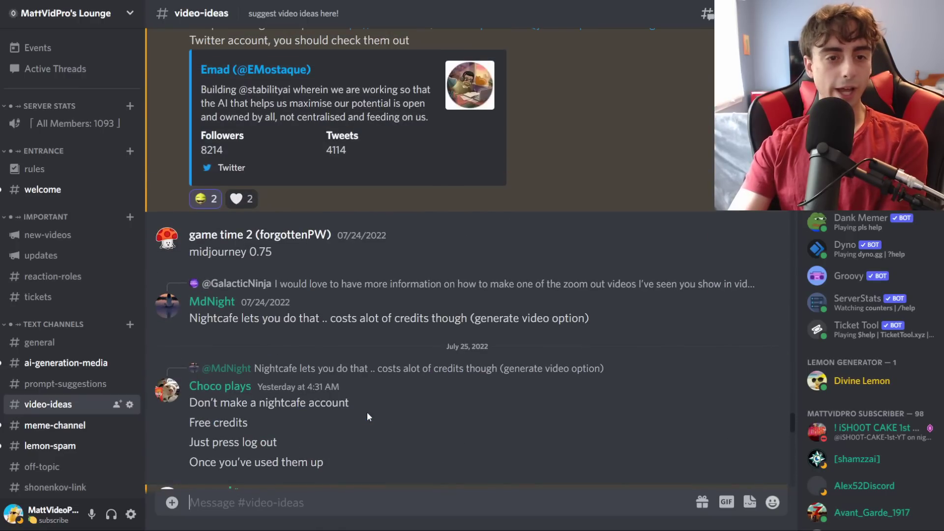
{"action": "scroll", "coordinate": [367, 412], "scroll_direction": "up", "scroll_amount": 5}
{"action": "scroll", "coordinate": [367, 412], "scroll_direction": "down", "scroll_amount": 20}
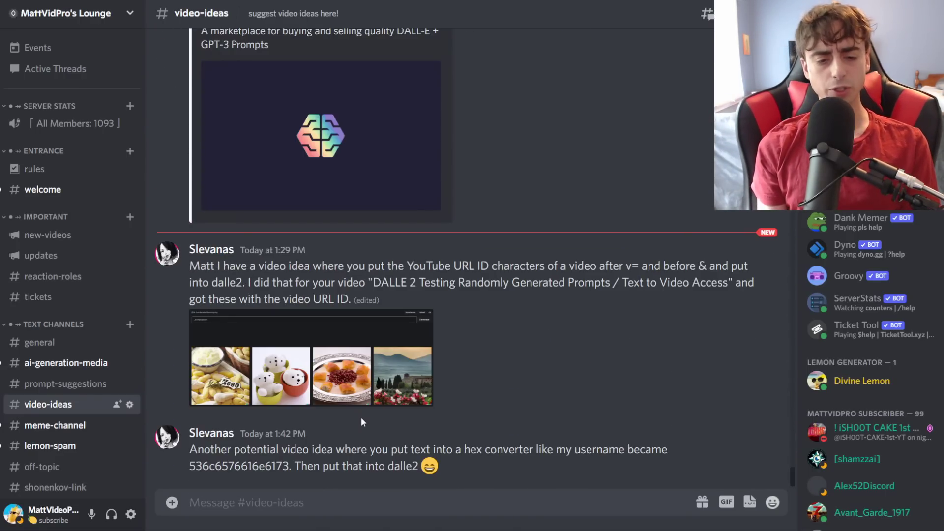
{"action": "left_click", "coordinate": [361, 399]}
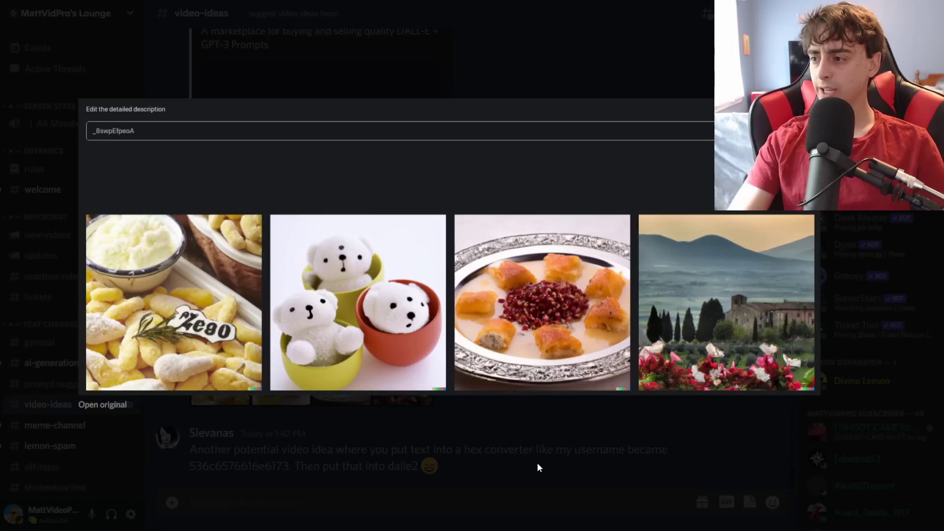
{"action": "left_click", "coordinate": [495, 472]}
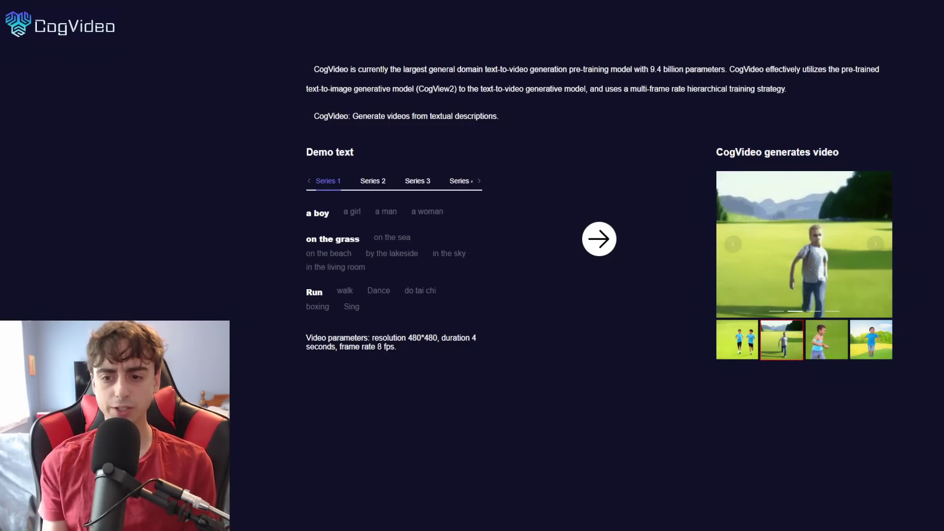
Play the first generated 480*480 clip of two boys running on the grass.
{"action": "left_click", "coordinate": [746, 355]}
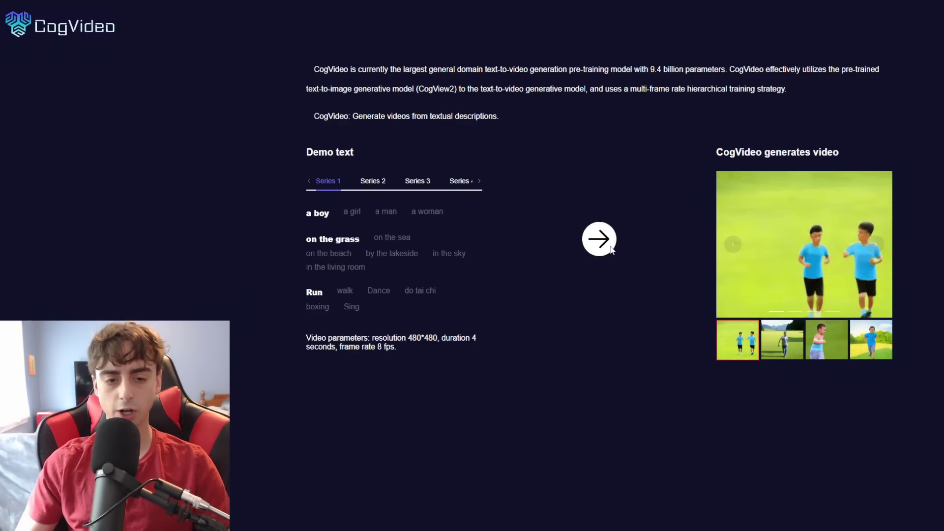
{"action": "left_click", "coordinate": [386, 244]}
{"action": "left_click", "coordinate": [335, 241]}
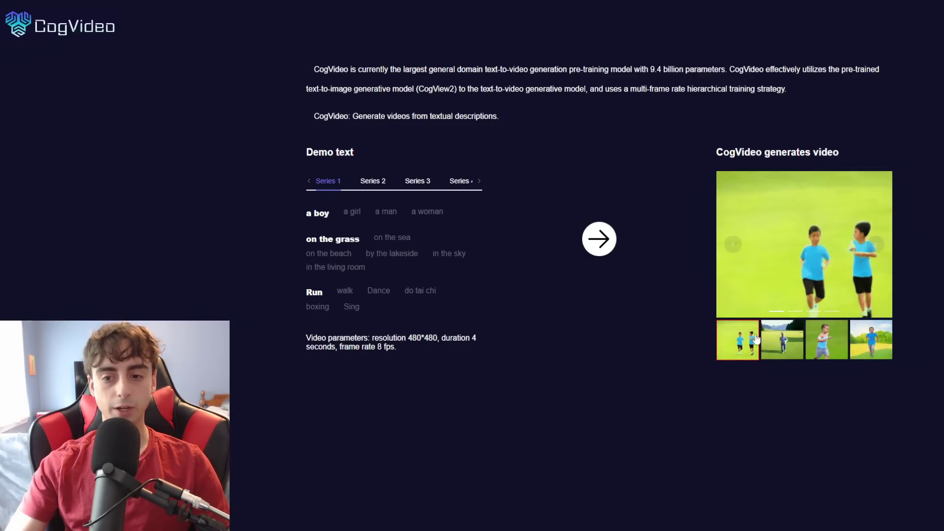
{"action": "left_click", "coordinate": [782, 340]}
{"action": "left_click", "coordinate": [826, 339]}
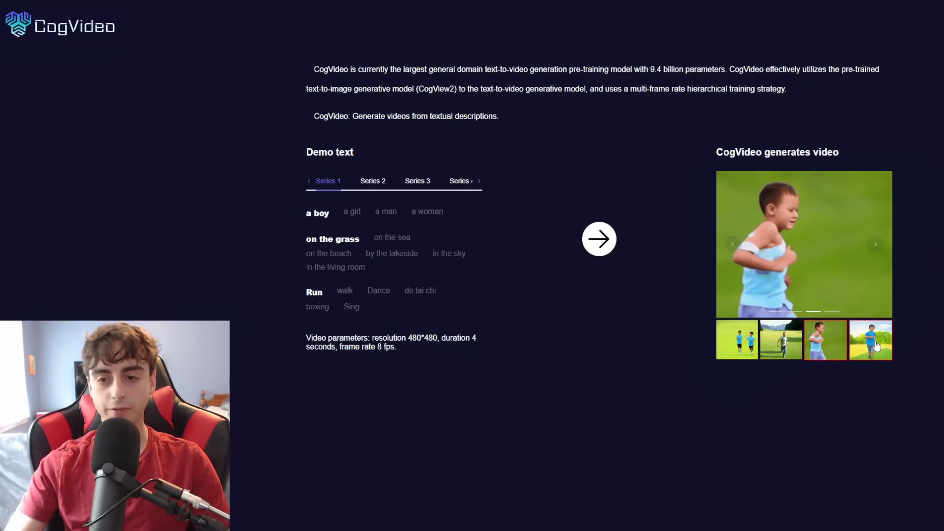
{"action": "left_click", "coordinate": [878, 345]}
{"action": "left_click", "coordinate": [835, 342]}
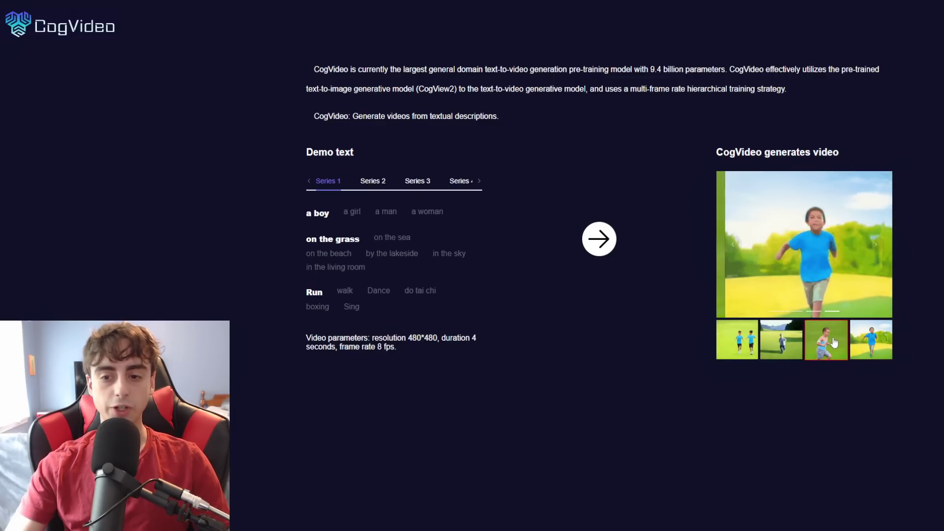
{"action": "left_click", "coordinate": [782, 340]}
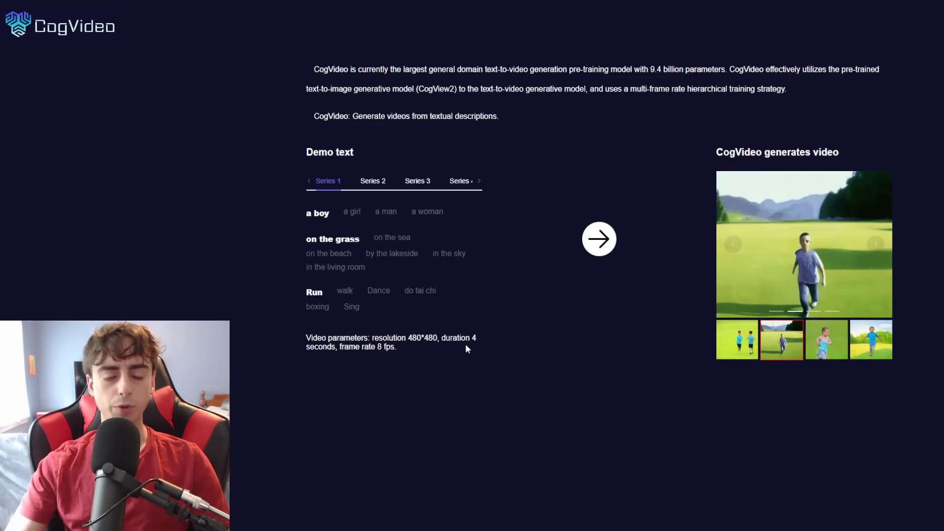
{"action": "left_click", "coordinate": [353, 213]}
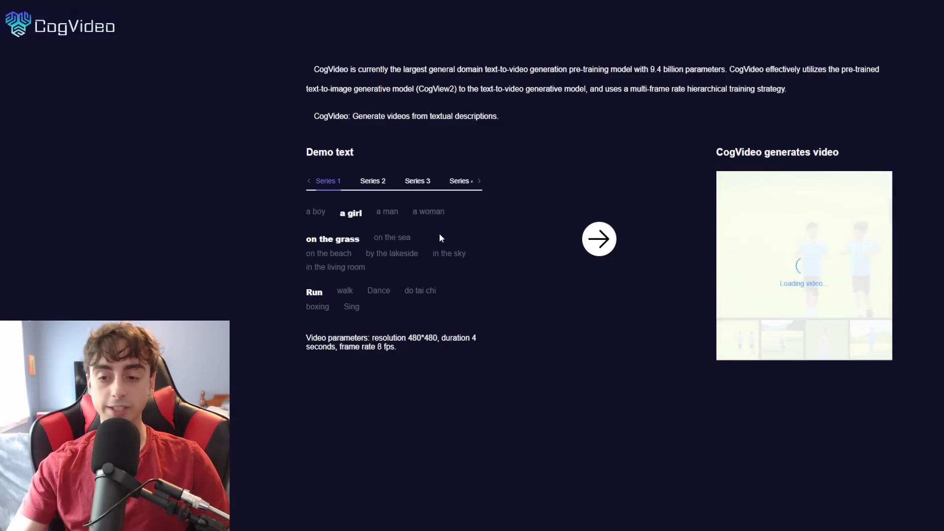
{"action": "left_click", "coordinate": [392, 238]}
{"action": "left_click", "coordinate": [392, 253]}
{"action": "left_click", "coordinate": [363, 268]}
{"action": "left_click", "coordinate": [376, 294]}
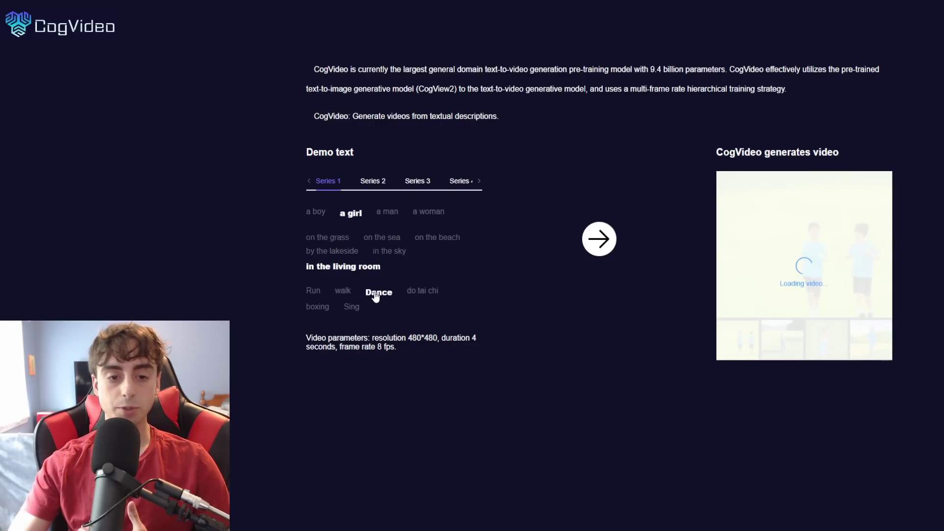
{"action": "left_click", "coordinate": [424, 211]}
{"action": "left_click", "coordinate": [389, 213]}
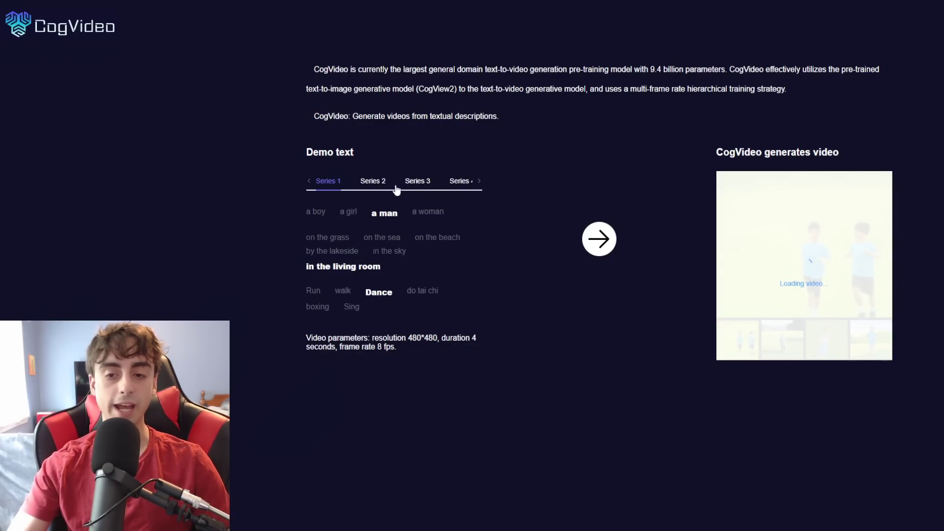
{"action": "left_click", "coordinate": [377, 182]}
{"action": "left_click", "coordinate": [424, 182]}
{"action": "left_click", "coordinate": [468, 182]}
{"action": "left_click", "coordinate": [328, 181]}
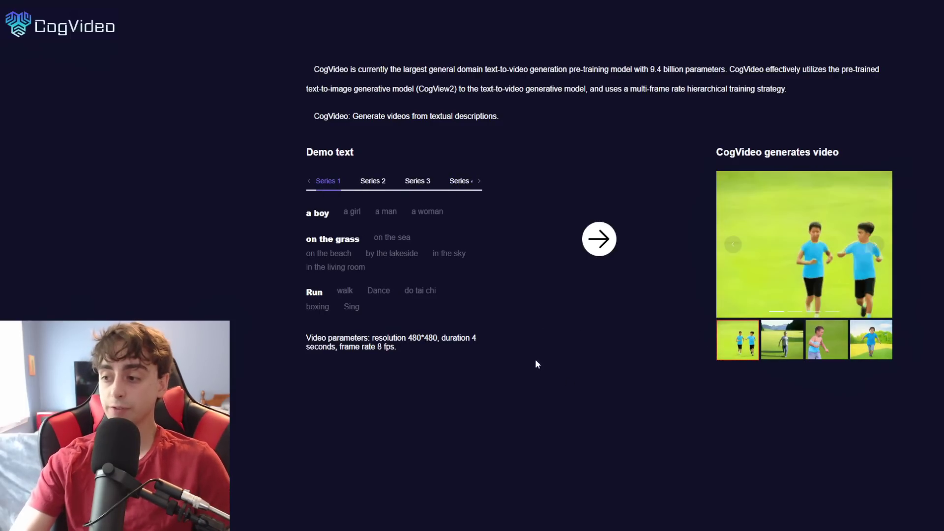
{"action": "left_click", "coordinate": [415, 213]}
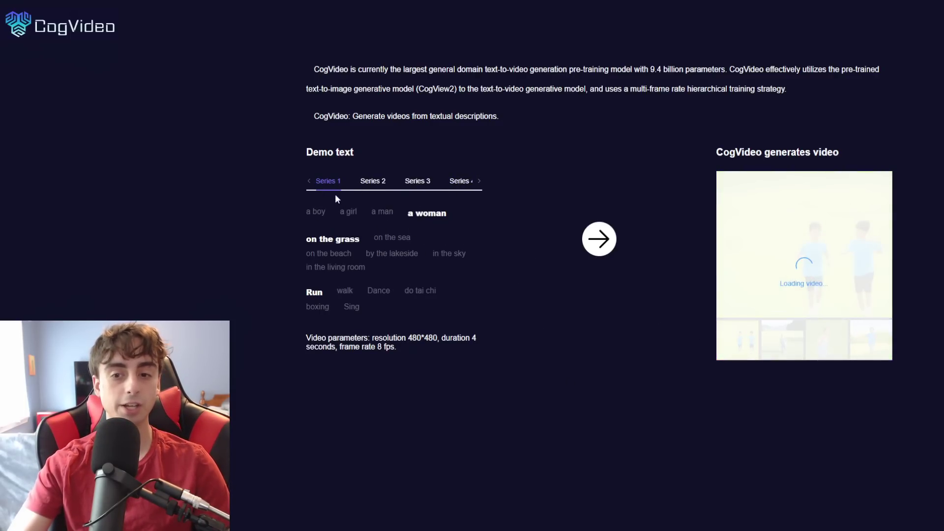
{"action": "left_click", "coordinate": [315, 212]}
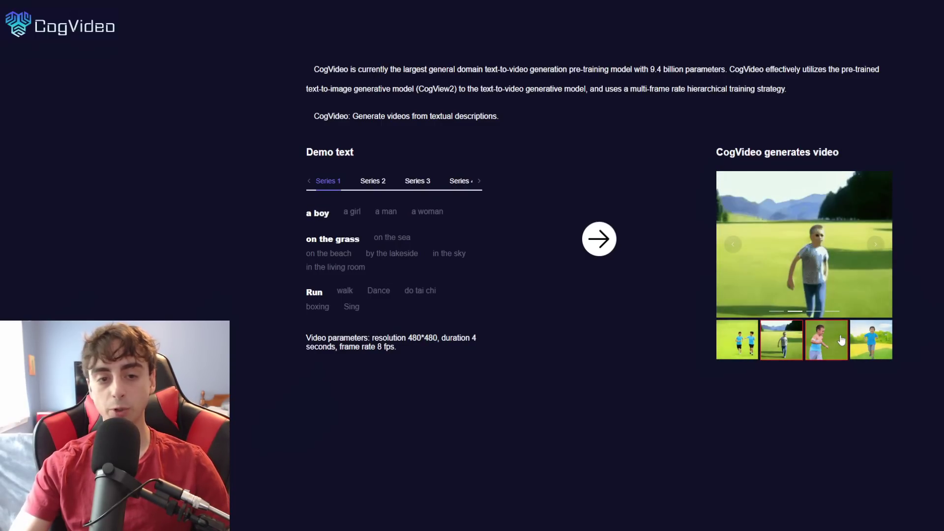
{"action": "left_click", "coordinate": [866, 351]}
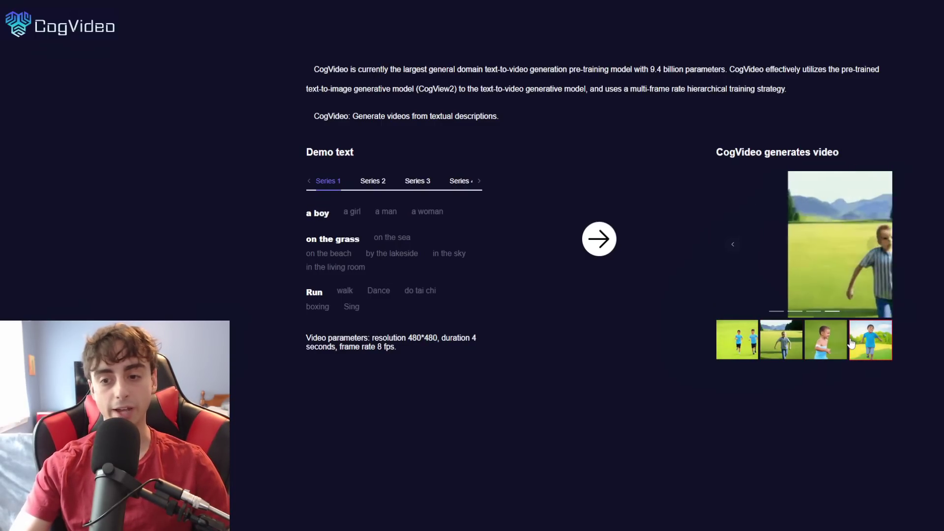
{"action": "left_click", "coordinate": [826, 340]}
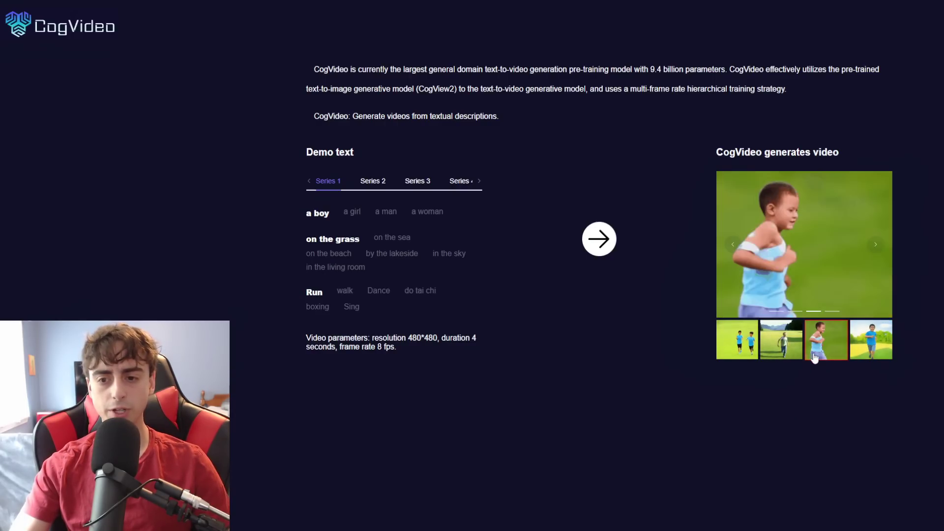
{"action": "left_click", "coordinate": [782, 339]}
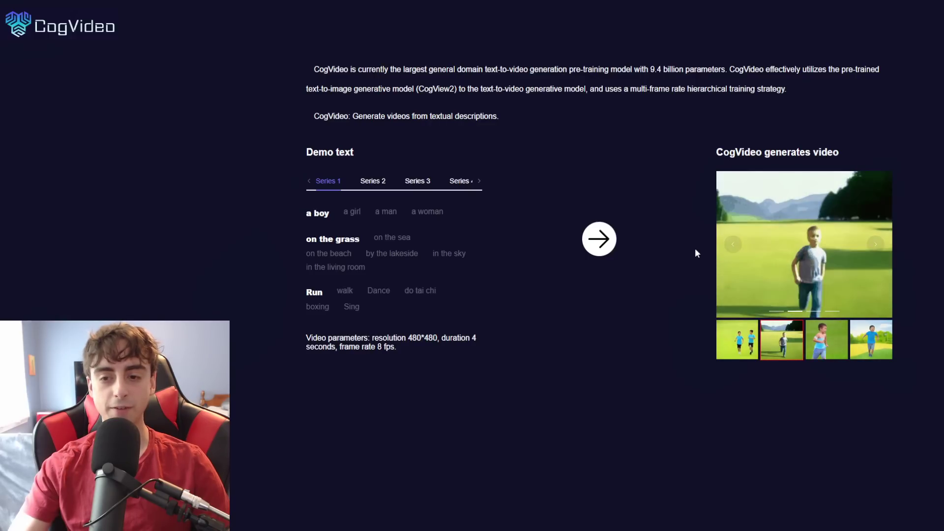
{"action": "left_click", "coordinate": [810, 342]}
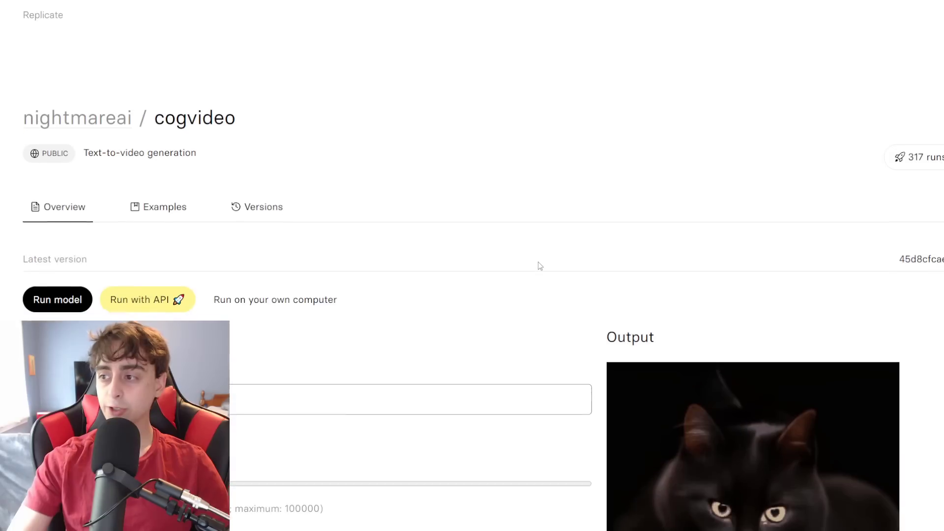
Scroll through the cogvideo model inputs and try the seed slider, leaving it at -1.
{"action": "scroll", "coordinate": [539, 264], "scroll_direction": "down", "scroll_amount": 2}
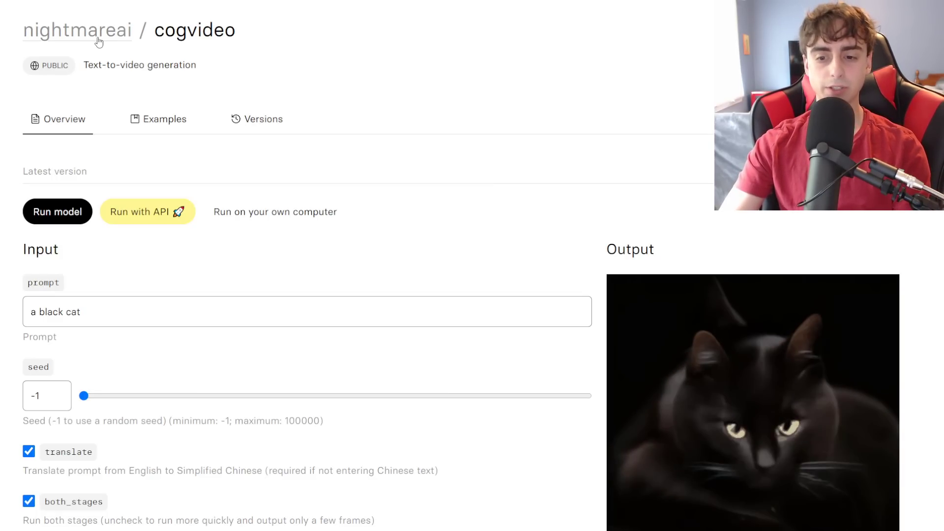
{"action": "scroll", "coordinate": [483, 265], "scroll_direction": "down", "scroll_amount": 2}
{"action": "scroll", "coordinate": [721, 316], "scroll_direction": "up", "scroll_amount": 1}
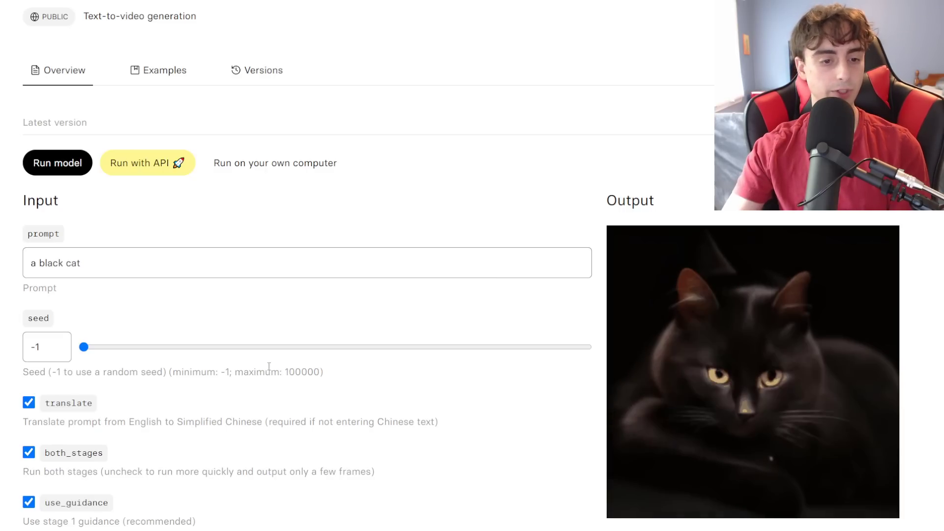
{"action": "left_click_drag", "start_coordinate": [270, 349], "coordinate": [84, 347]}
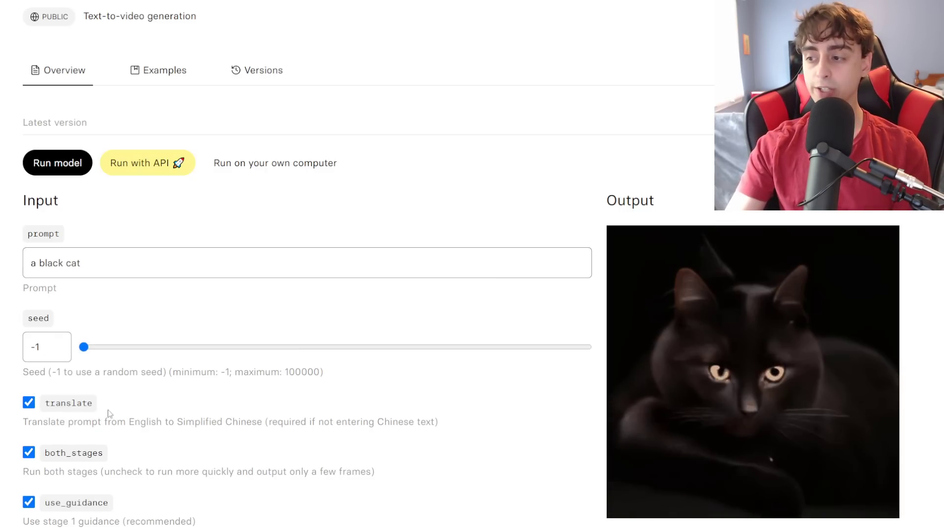
{"action": "scroll", "coordinate": [110, 413], "scroll_direction": "down", "scroll_amount": 1}
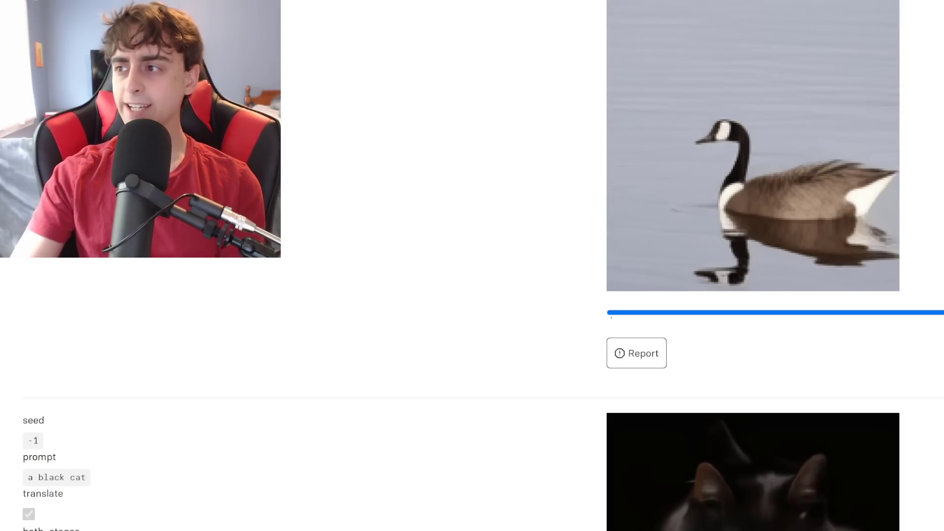
Scroll through the CogVideo example outputs: goose, burger and black cat clips.
{"action": "scroll", "coordinate": [903, 401], "scroll_direction": "up", "scroll_amount": 2}
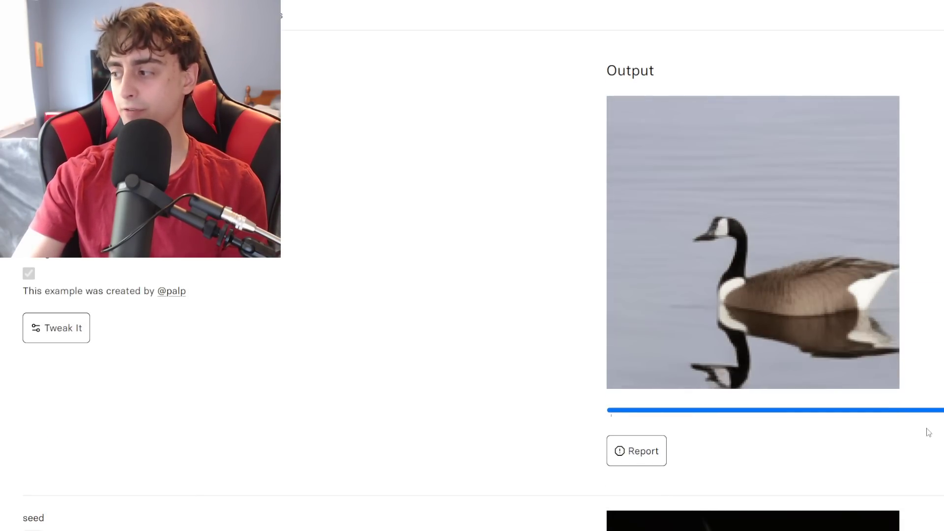
{"action": "scroll", "coordinate": [896, 433], "scroll_direction": "down", "scroll_amount": 1}
{"action": "scroll", "coordinate": [862, 422], "scroll_direction": "up", "scroll_amount": 1}
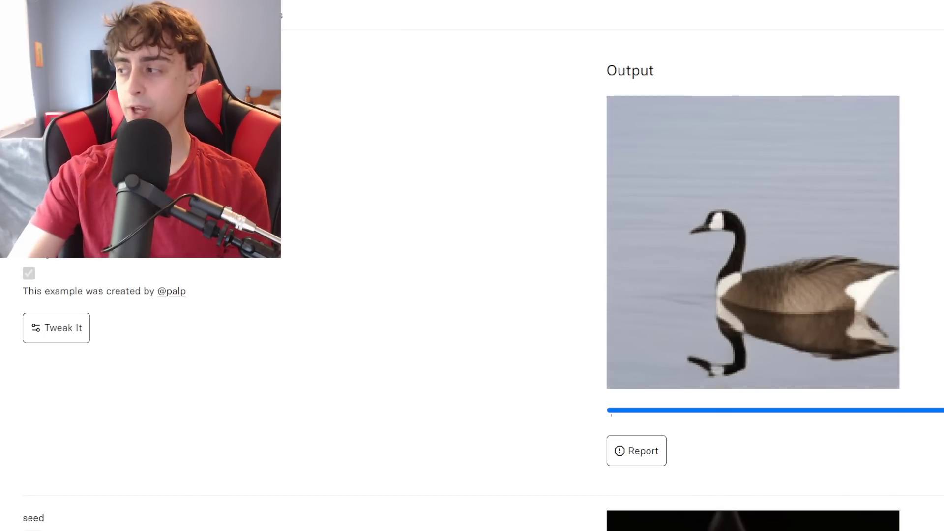
{"action": "scroll", "coordinate": [472, 265], "scroll_direction": "down", "scroll_amount": 15}
{"action": "scroll", "coordinate": [934, 310], "scroll_direction": "down", "scroll_amount": 1}
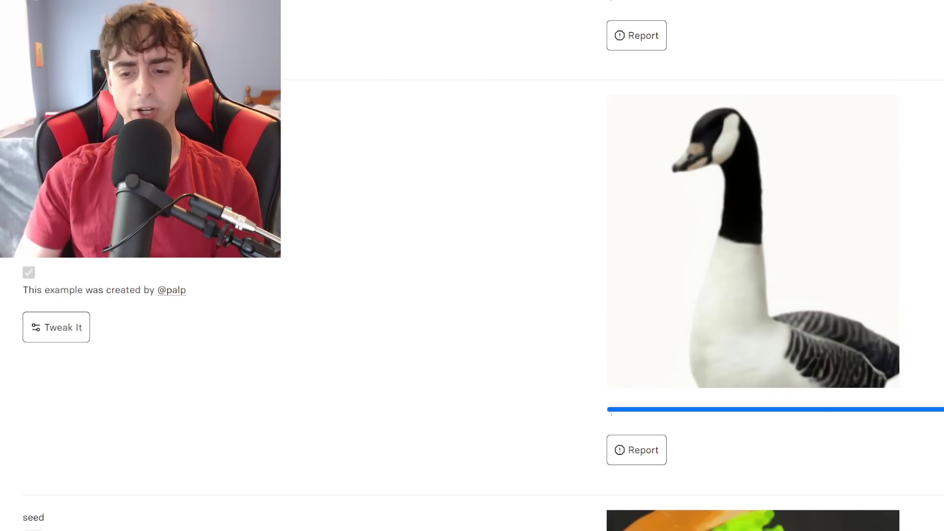
{"action": "scroll", "coordinate": [943, 322], "scroll_direction": "down", "scroll_amount": 1}
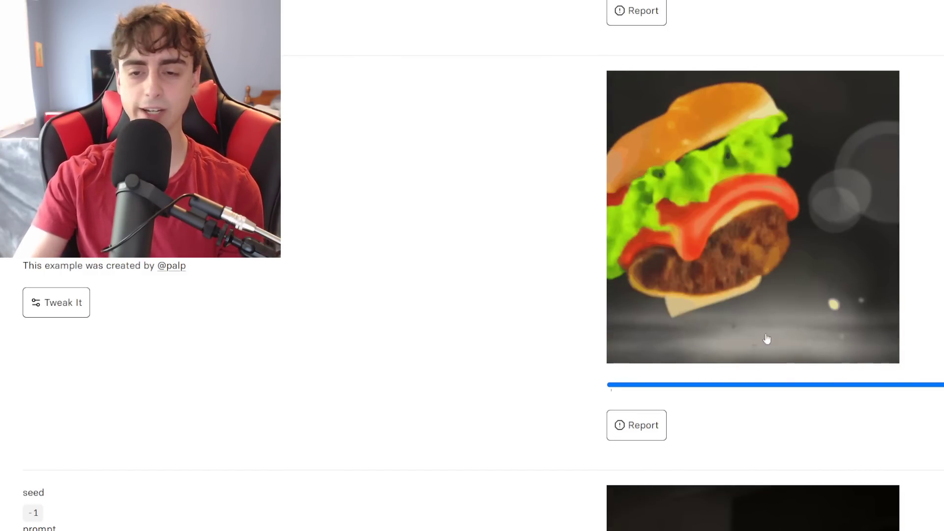
{"action": "scroll", "coordinate": [807, 311], "scroll_direction": "down", "scroll_amount": 8}
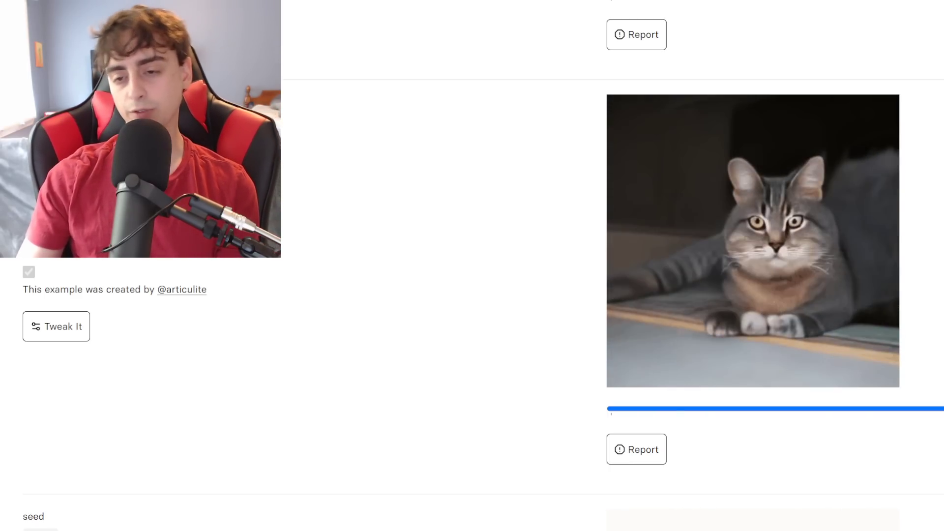
{"action": "scroll", "coordinate": [933, 338], "scroll_direction": "down", "scroll_amount": 8}
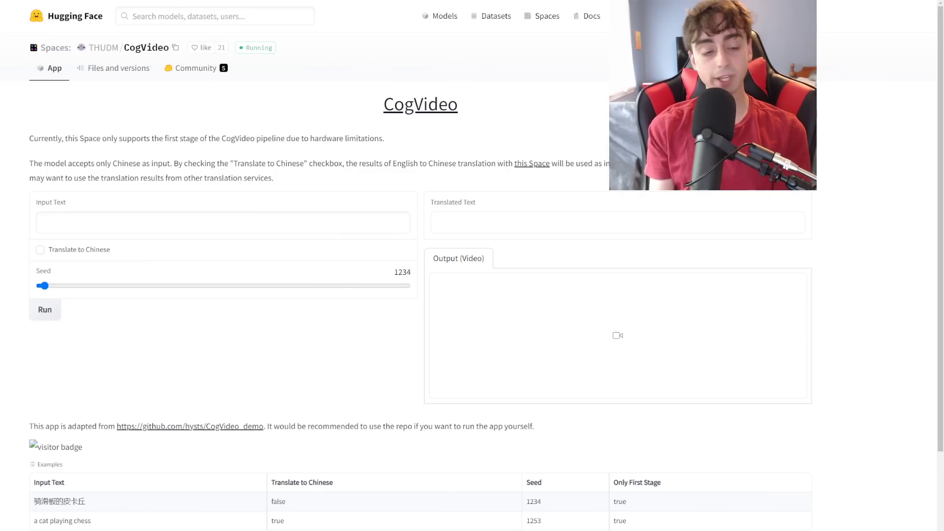
Paste the prompt 'Cute lemon creature' into the Input Text field.
{"action": "left_click", "coordinate": [54, 222]}
{"action": "type", "text": "Cute lemon creature"}
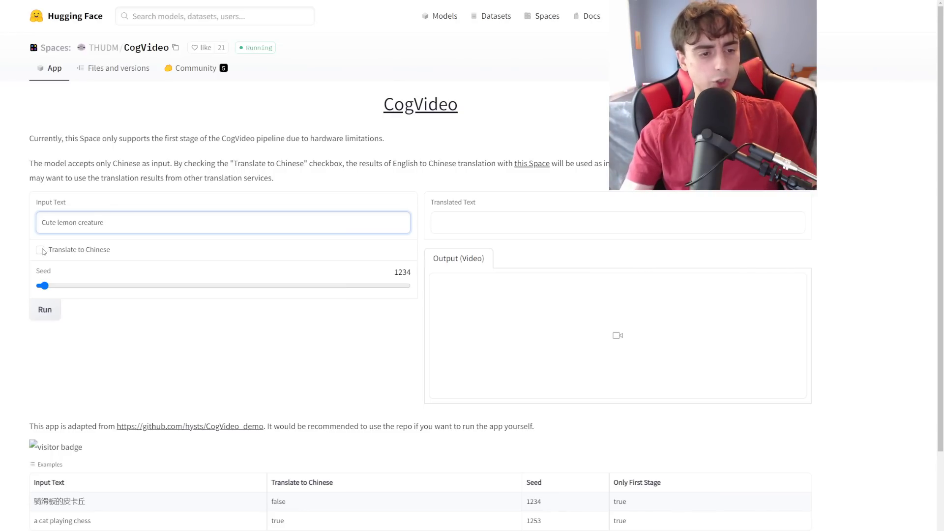
Run the lemon prompt with Translate to Chinese enabled and seed 21676.
{"action": "left_click", "coordinate": [43, 251]}
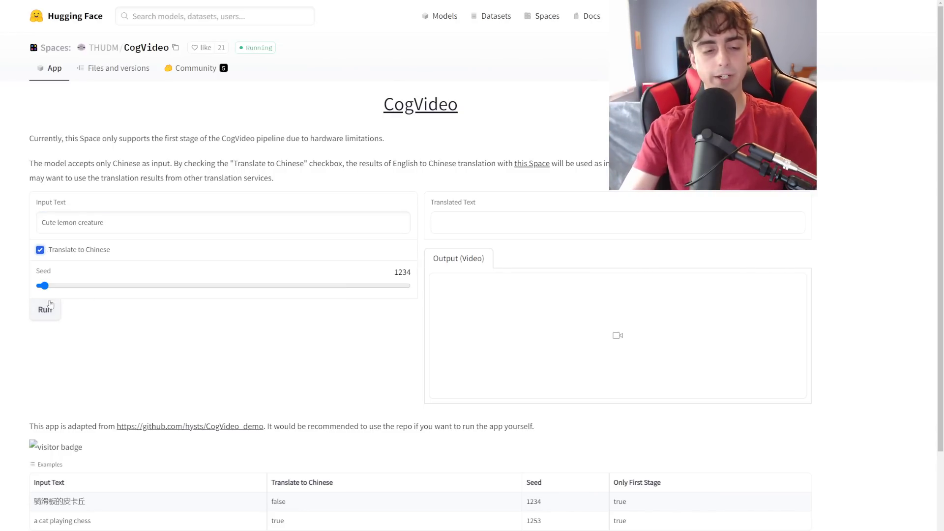
{"action": "left_click_drag", "start_coordinate": [44, 286], "coordinate": [120, 286]}
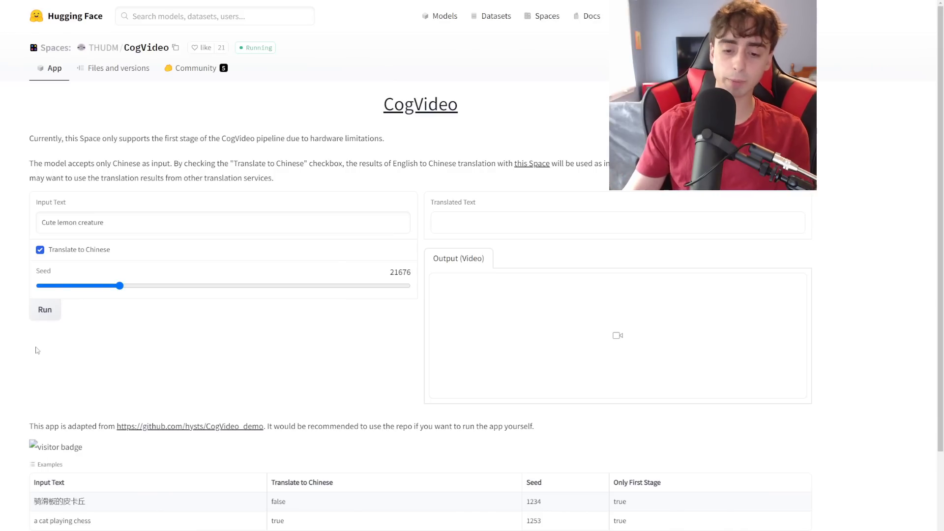
{"action": "left_click", "coordinate": [53, 317]}
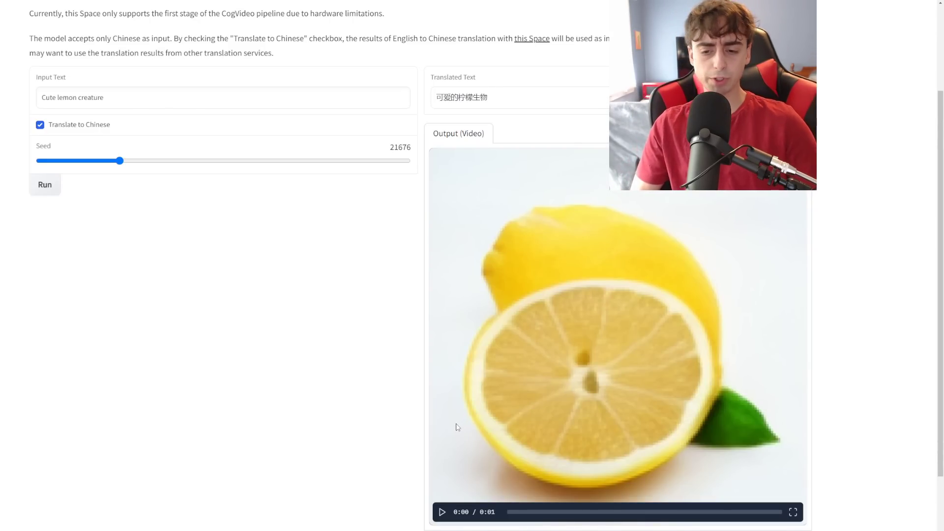
Replay the generated one-second lemon clip five times in the Output video player.
{"action": "scroll", "coordinate": [247, 321], "scroll_direction": "up", "scroll_amount": 1}
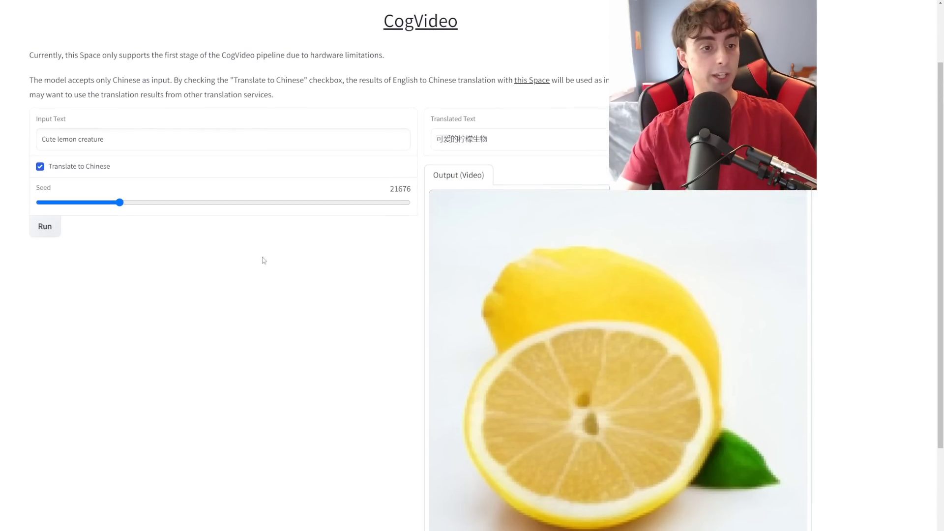
{"action": "scroll", "coordinate": [442, 366], "scroll_direction": "down", "scroll_amount": 3}
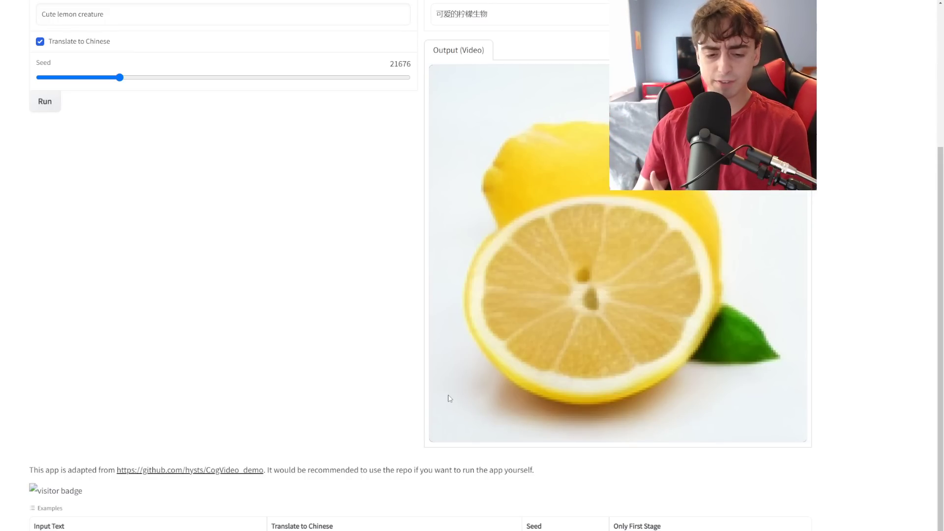
{"action": "left_click", "coordinate": [442, 430]}
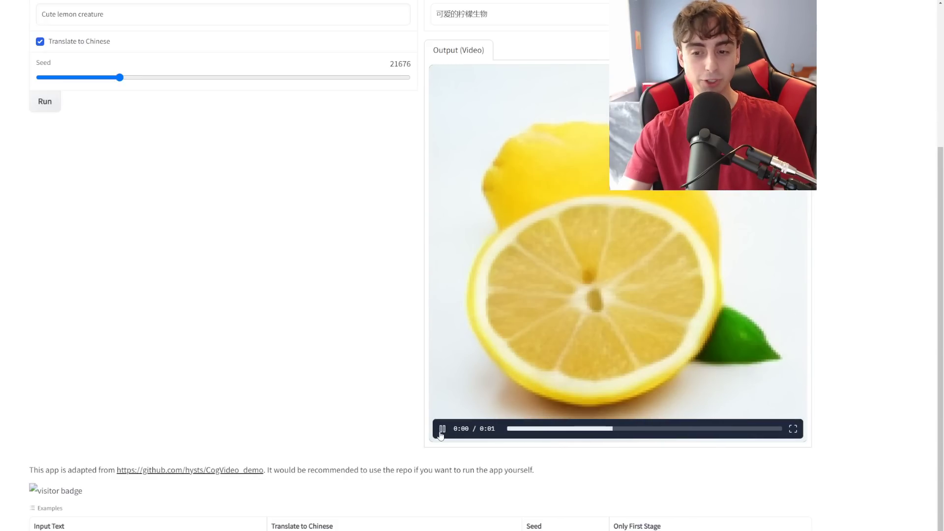
{"action": "left_click", "coordinate": [441, 434]}
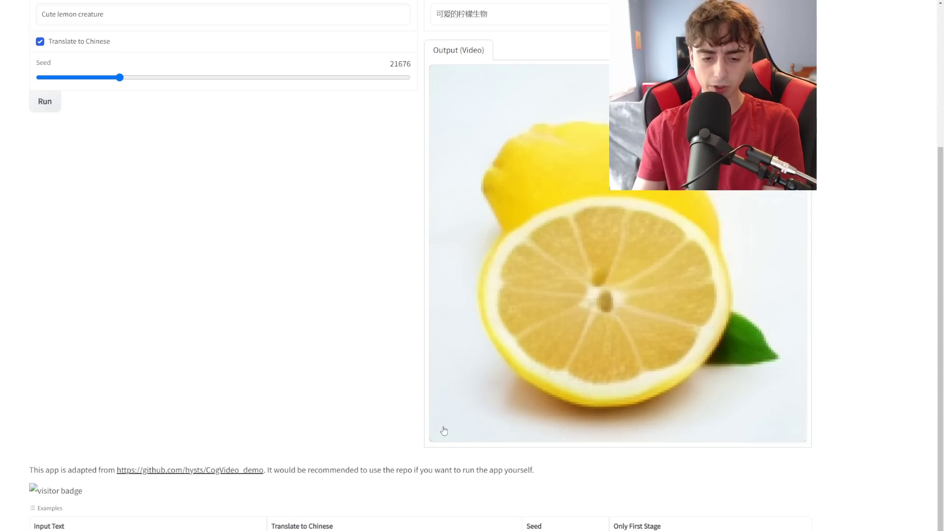
{"action": "left_click", "coordinate": [443, 430]}
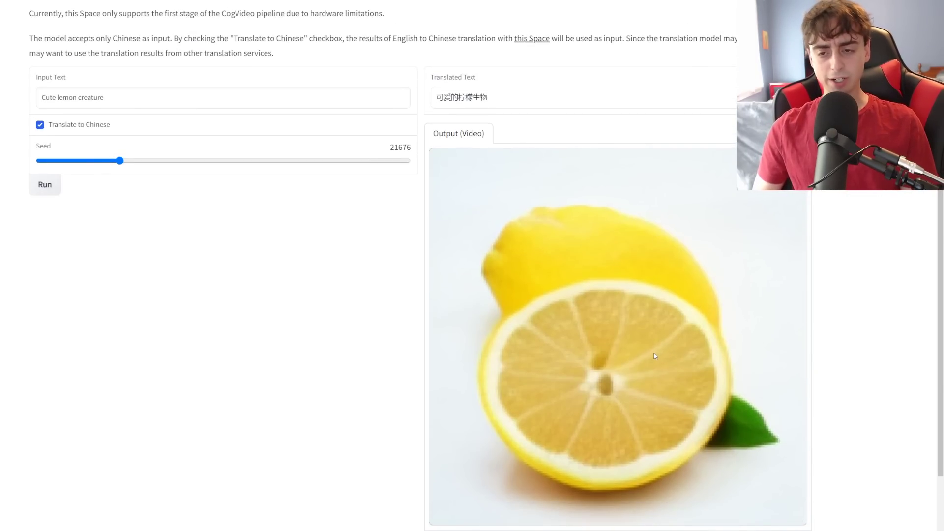
{"action": "left_click", "coordinate": [442, 512]}
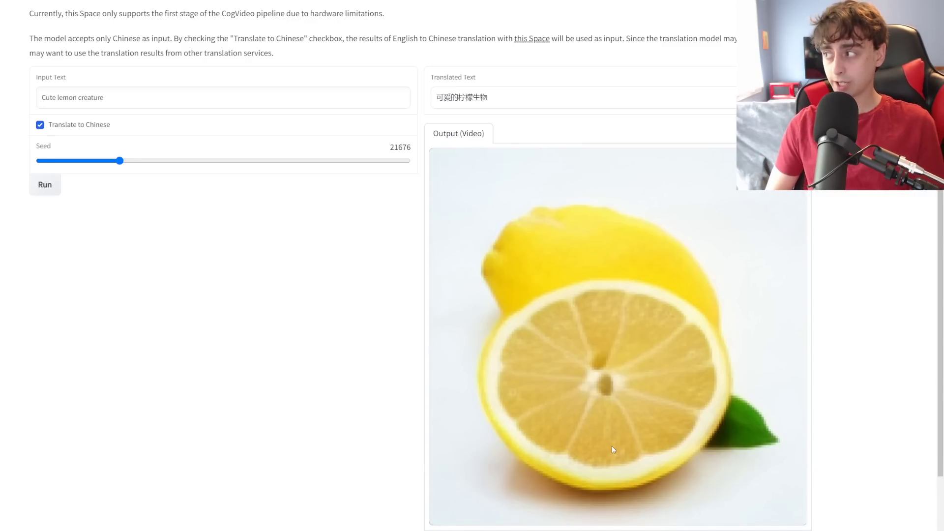
{"action": "left_click", "coordinate": [443, 512]}
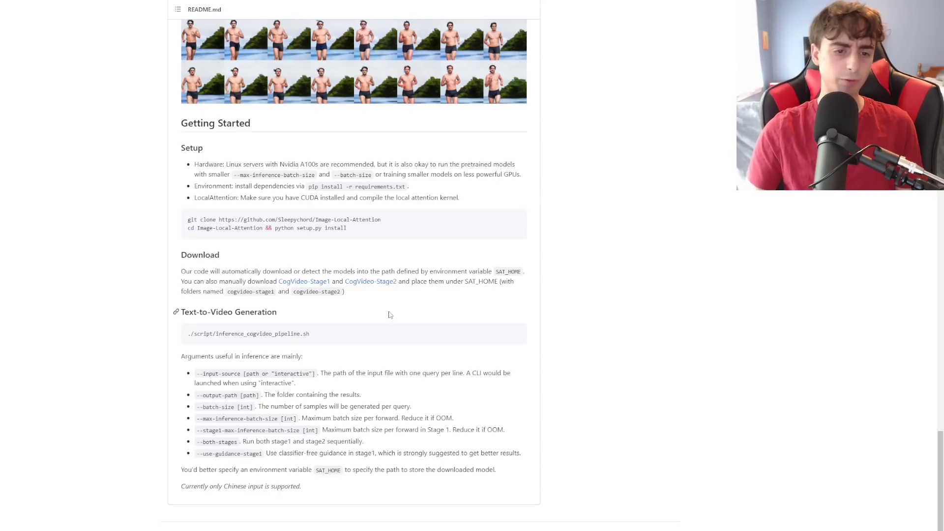
{"action": "scroll", "coordinate": [316, 267], "scroll_direction": "up", "scroll_amount": 2}
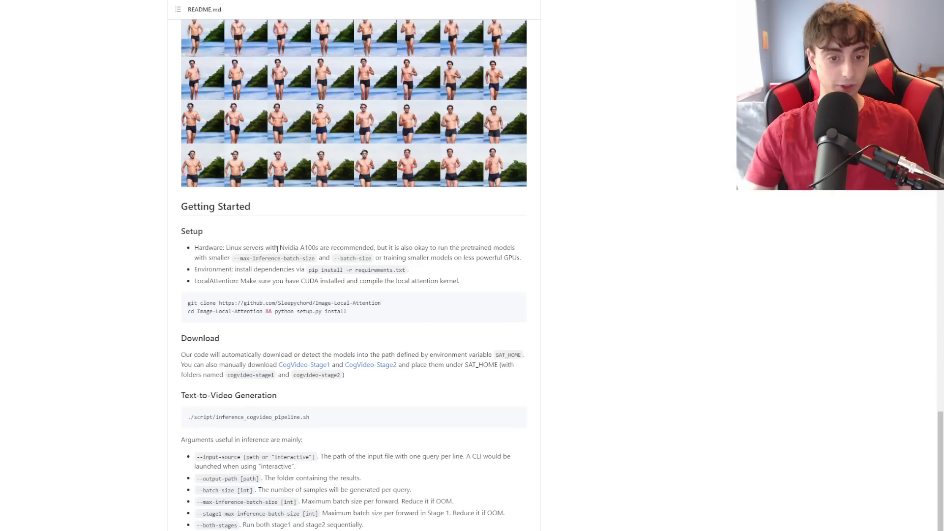
{"action": "left_click_drag", "start_coordinate": [278, 249], "coordinate": [318, 248]}
{"action": "left_click", "coordinate": [317, 243]}
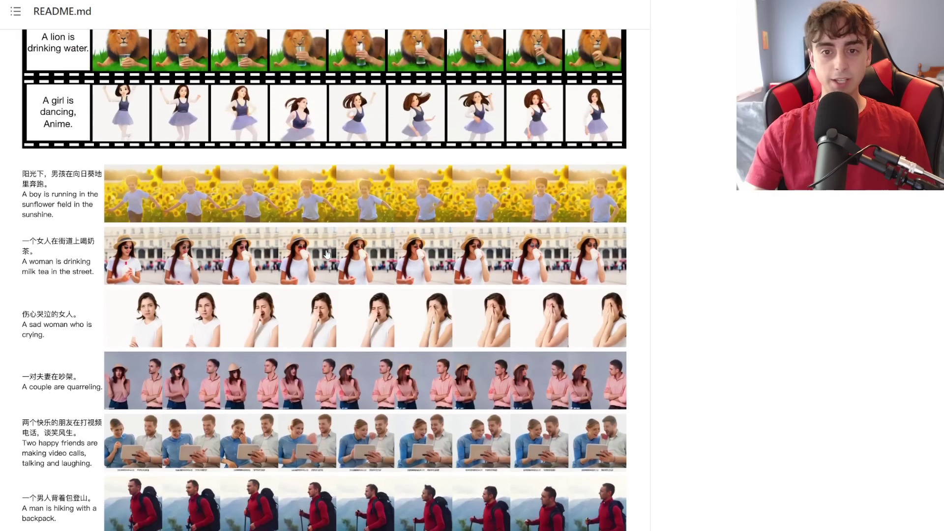
Scroll through the README sample rows and replay the combined CogVideo_samples.mp4 video.
{"action": "scroll", "coordinate": [504, 272], "scroll_direction": "up", "scroll_amount": 10}
{"action": "scroll", "coordinate": [662, 241], "scroll_direction": "down", "scroll_amount": 10}
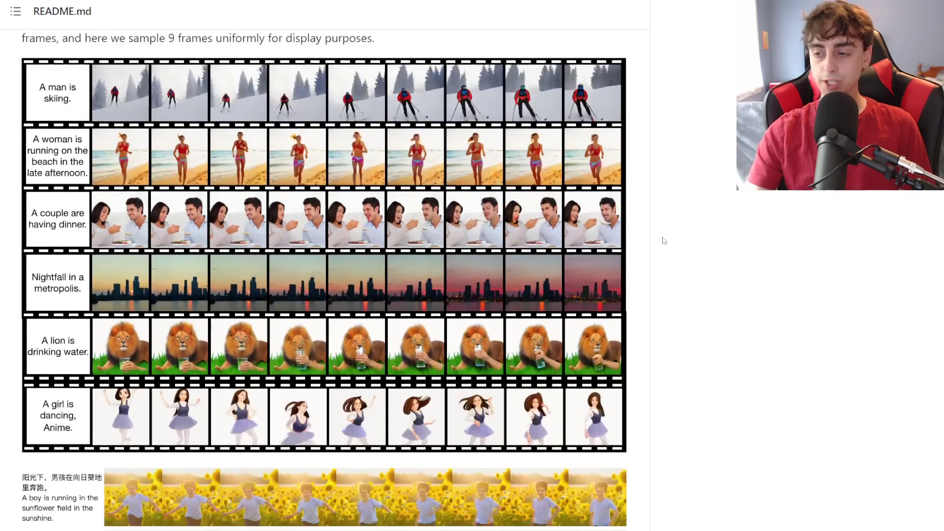
{"action": "scroll", "coordinate": [662, 248], "scroll_direction": "down", "scroll_amount": 8}
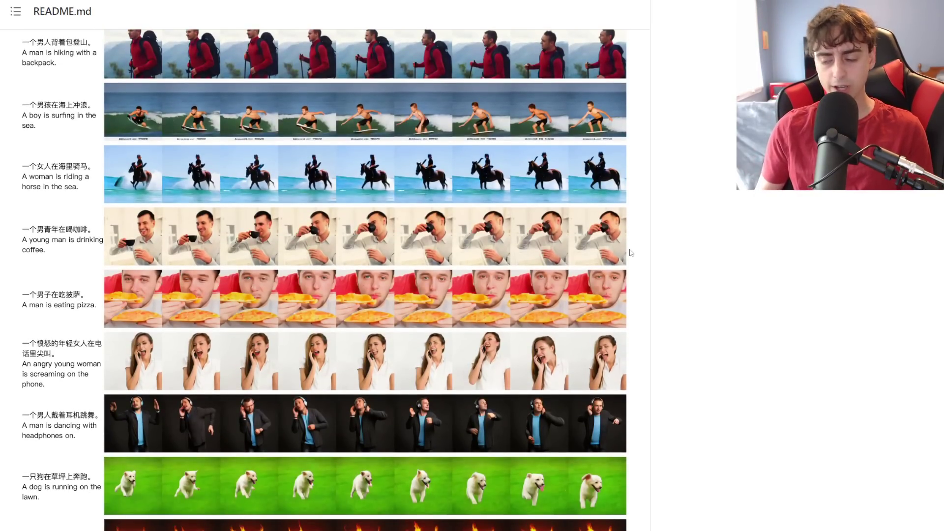
{"action": "scroll", "coordinate": [723, 238], "scroll_direction": "down", "scroll_amount": 6}
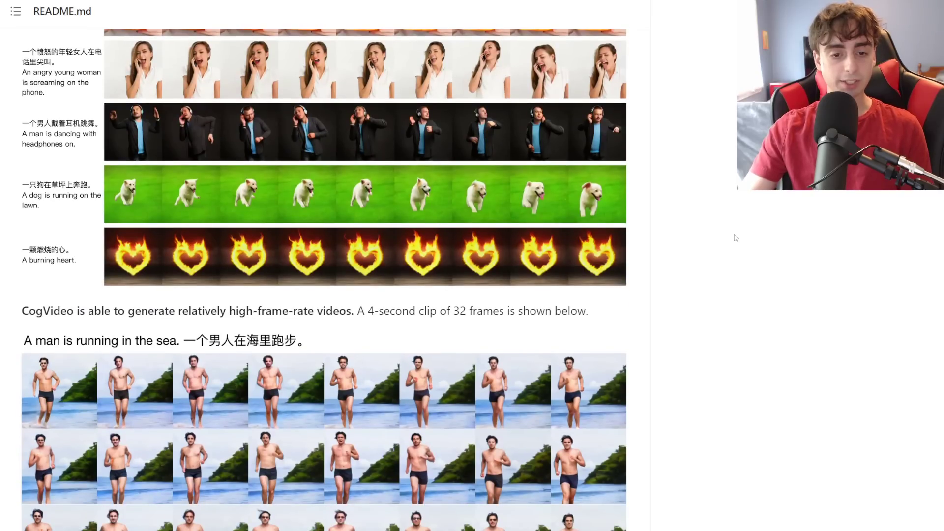
{"action": "scroll", "coordinate": [735, 238], "scroll_direction": "up", "scroll_amount": 10}
{"action": "scroll", "coordinate": [734, 238], "scroll_direction": "up", "scroll_amount": 15}
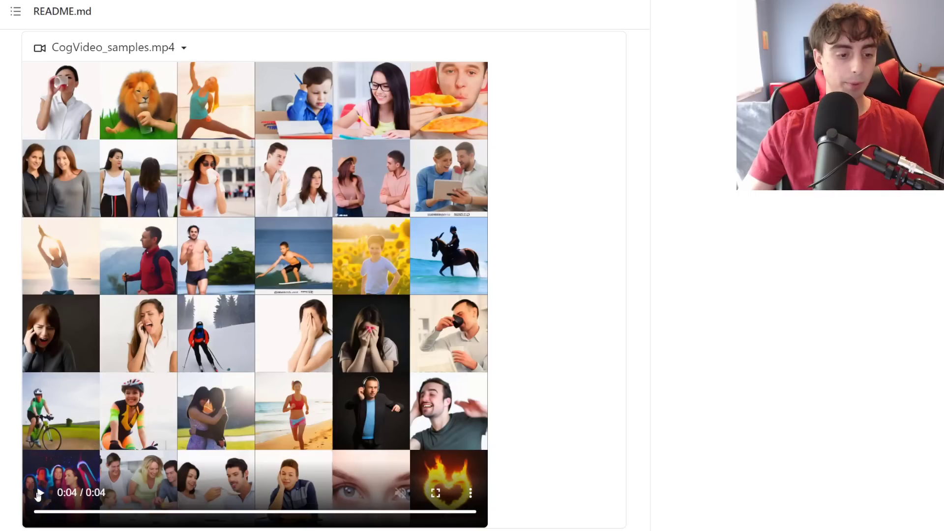
{"action": "left_click", "coordinate": [39, 493]}
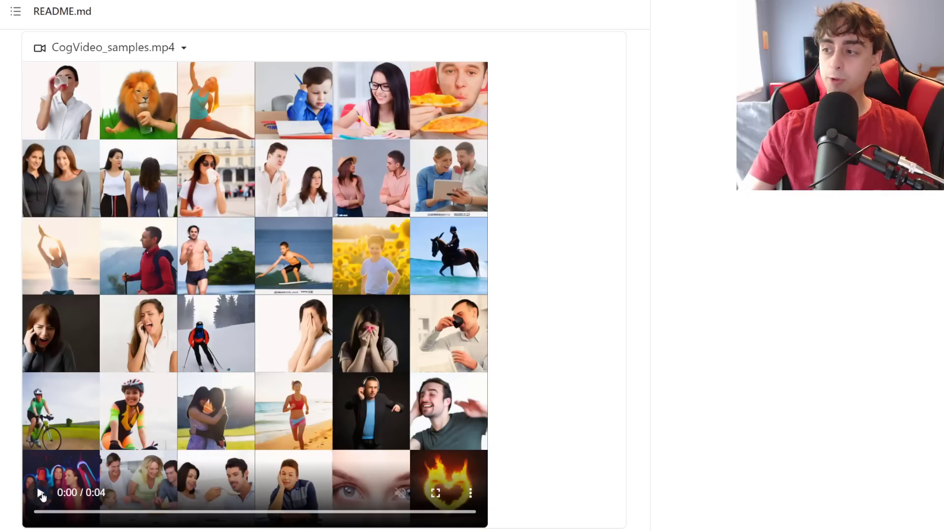
{"action": "scroll", "coordinate": [605, 401], "scroll_direction": "down", "scroll_amount": 1}
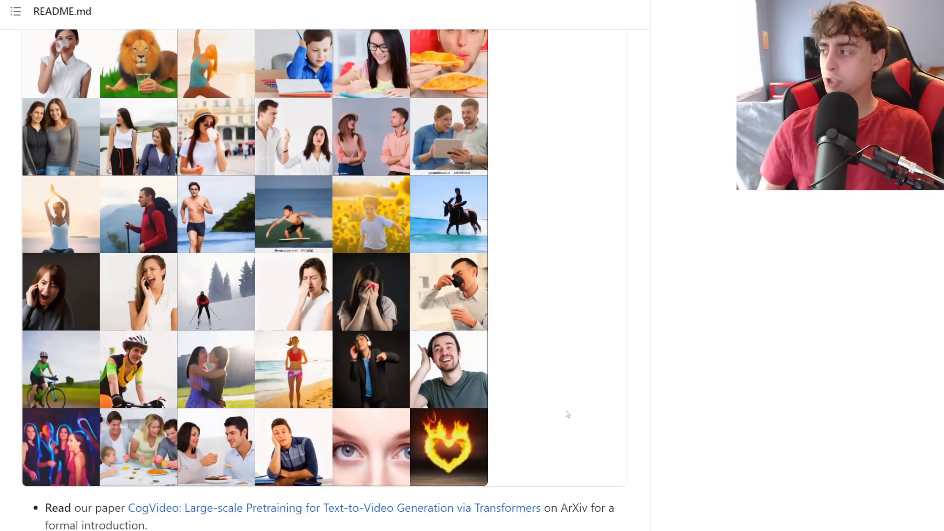